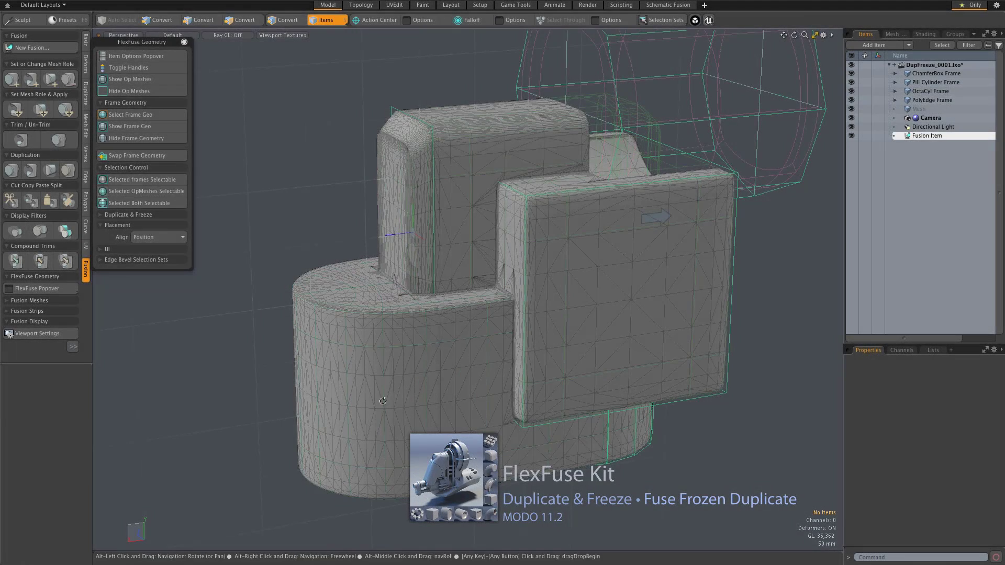
Inspect the blocks from several angles, reveal the Duplicate & Freeze options, and select the ChamferBox mesh
left_click_drag(415, 361, 427, 261, "alt")
left_click_drag(401, 190, 393, 158, "alt")
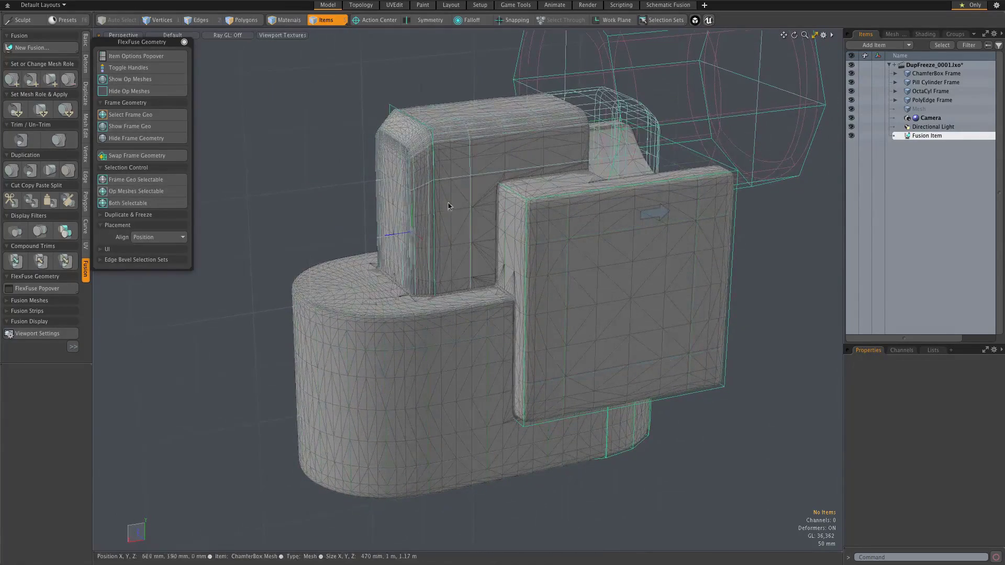
left_click_drag(325, 162, 383, 159, "alt")
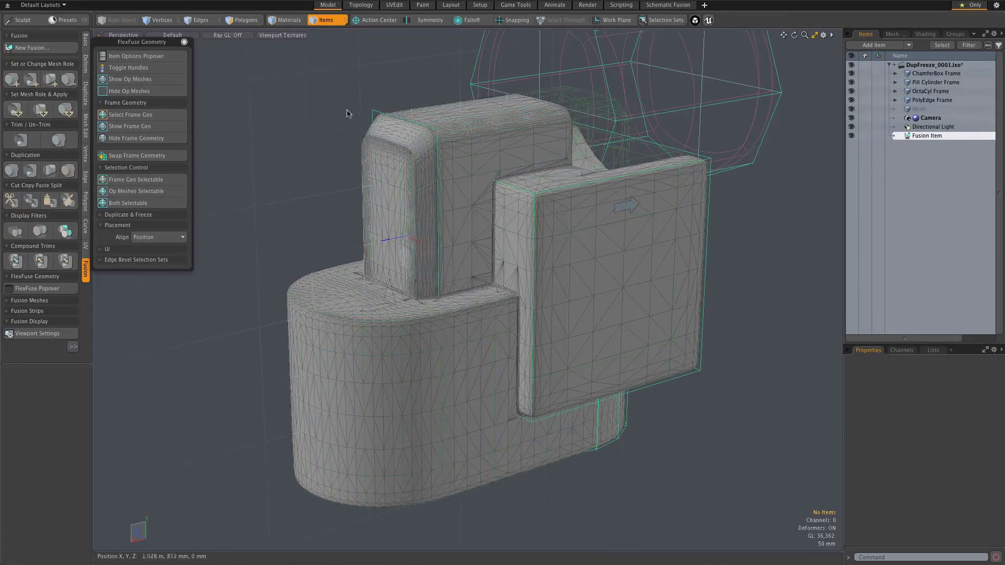
key("alt")
left_click_drag(314, 111, 303, 124, "alt")
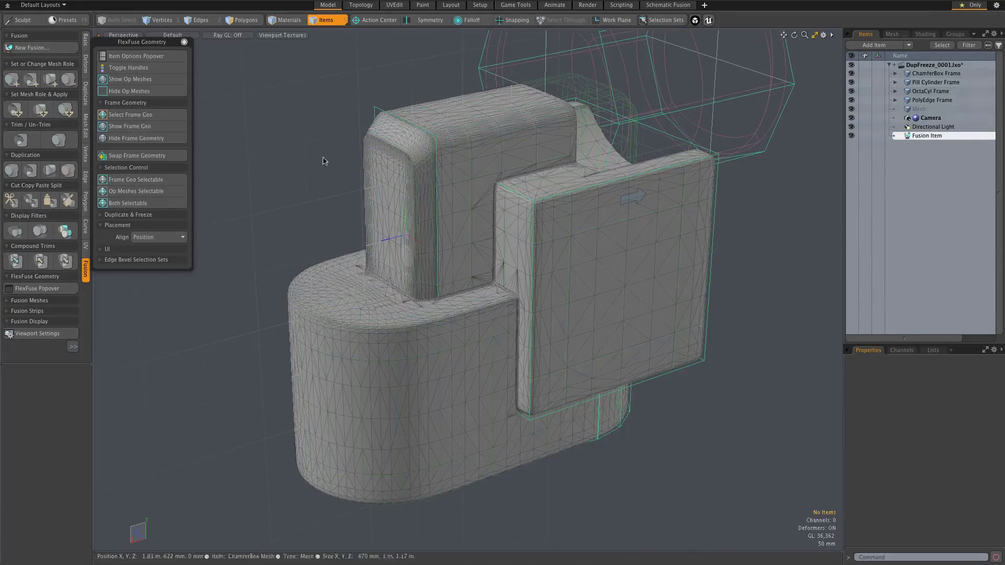
mouse_move(278, 149)
left_mouse_down("alt")
mouse_move(289, 147)
mouse_move(278, 139)
left_mouse_up("alt")
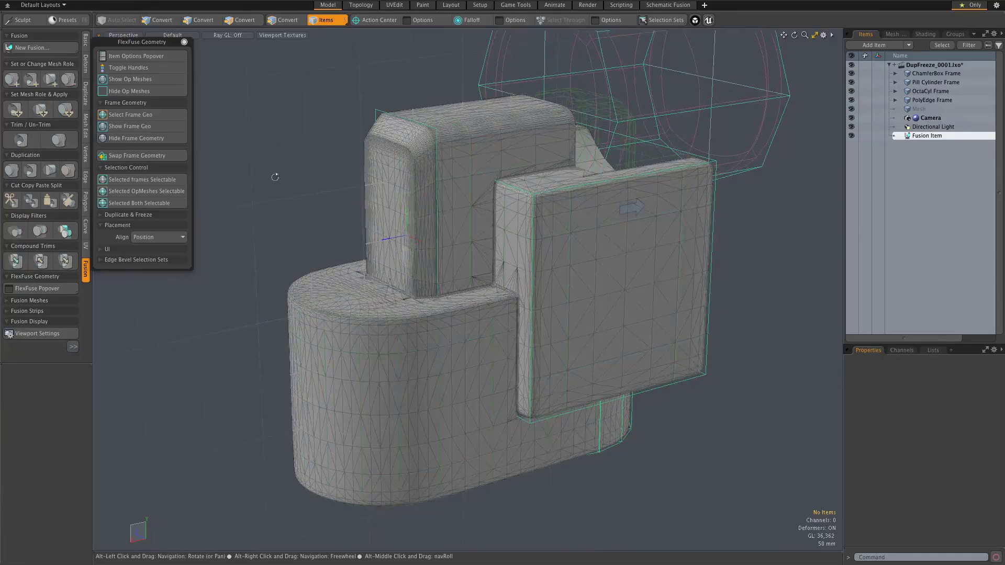
left_click_drag(276, 176, 272, 179, "alt")
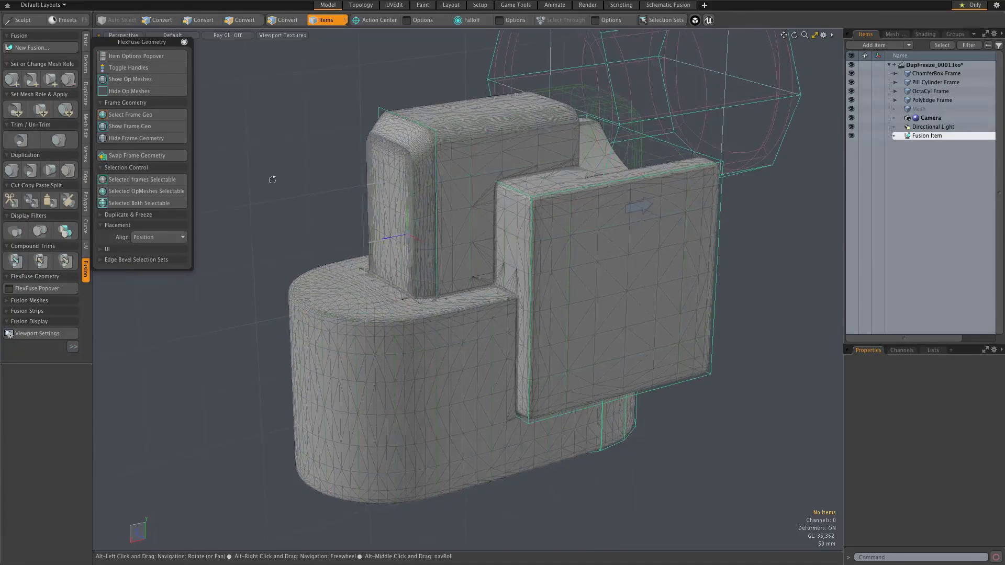
left_click(101, 215)
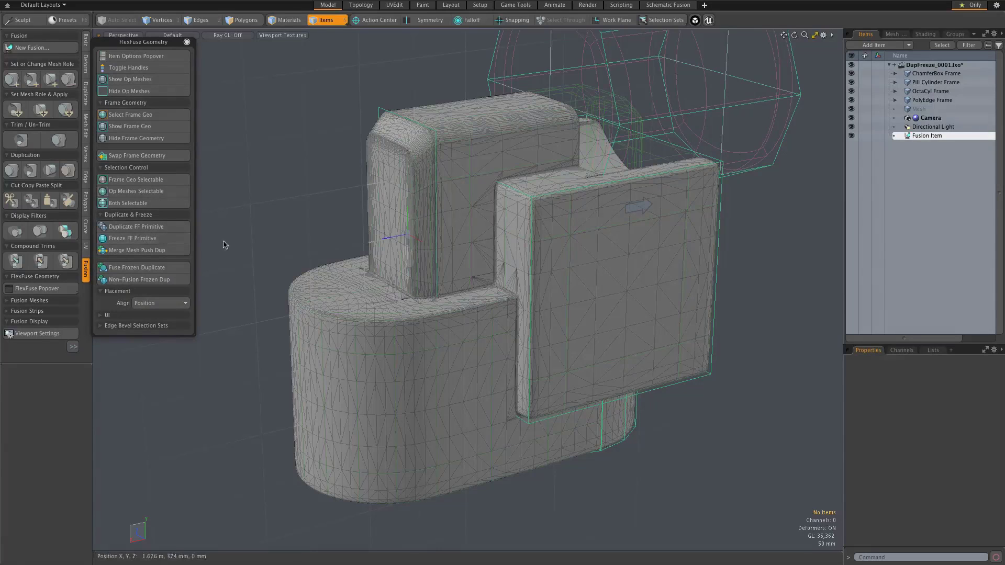
left_click(483, 154)
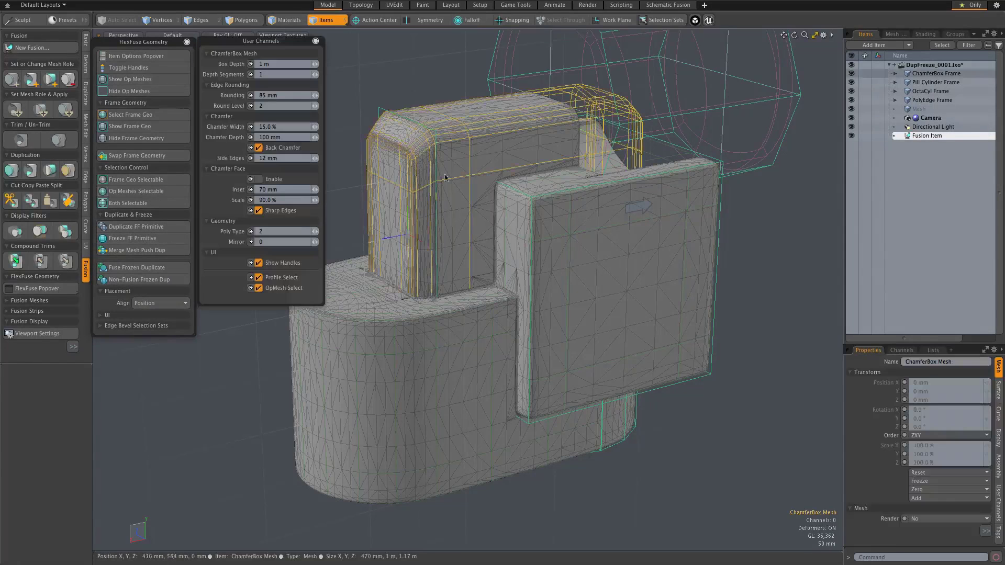
Make a frozen fusion duplicate and move the original ChamferBox down-left beside the pill cylinder
left_click(135, 268)
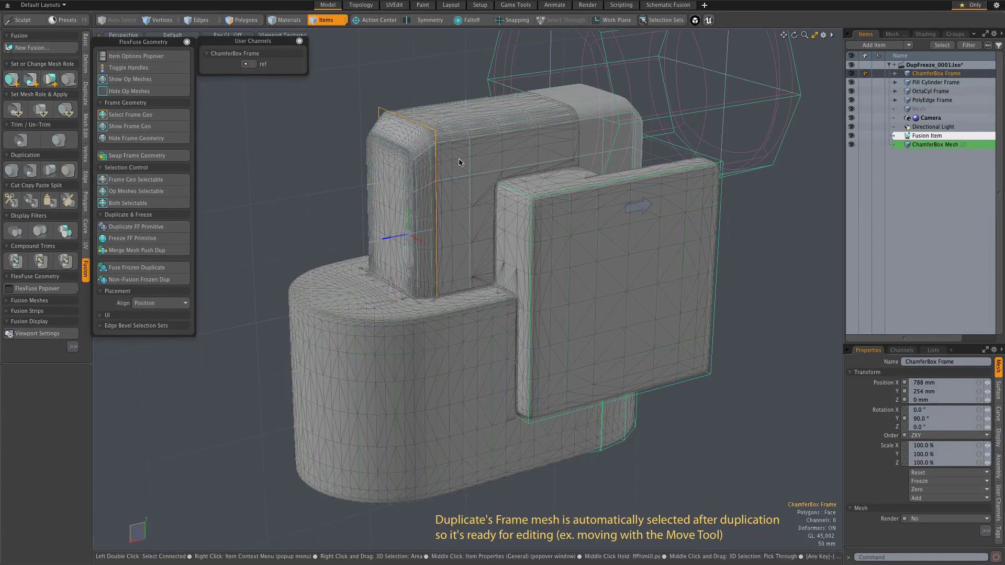
key("w")
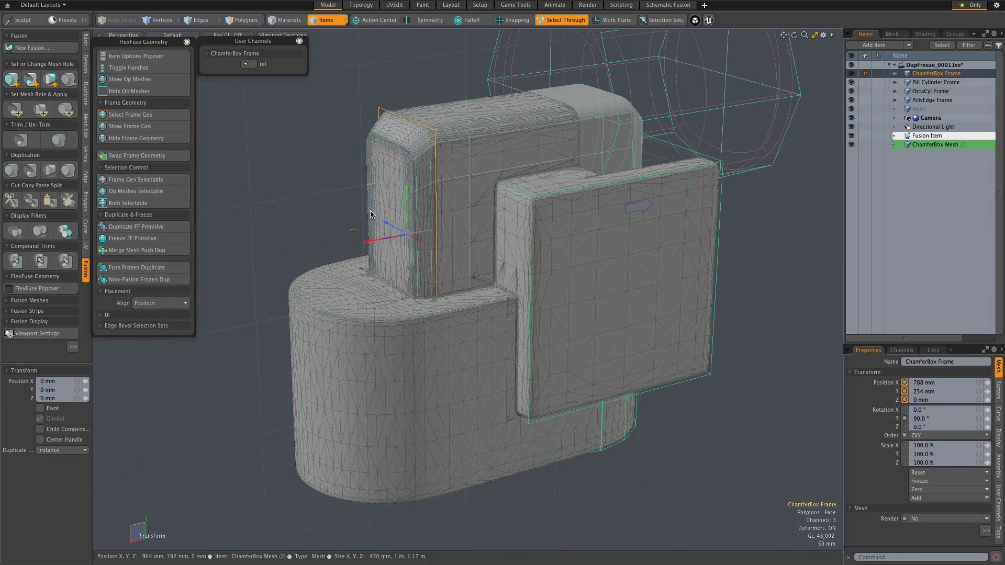
mouse_move(373, 207)
left_mouse_down()
mouse_move(293, 262)
mouse_move(273, 314)
mouse_move(288, 325)
mouse_move(261, 294)
left_mouse_up()
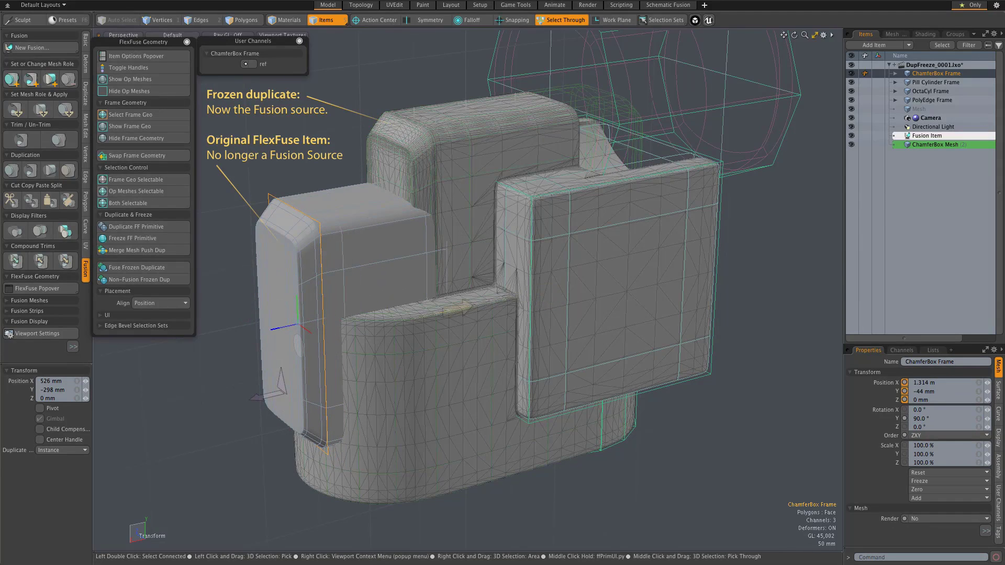
left_click(273, 161)
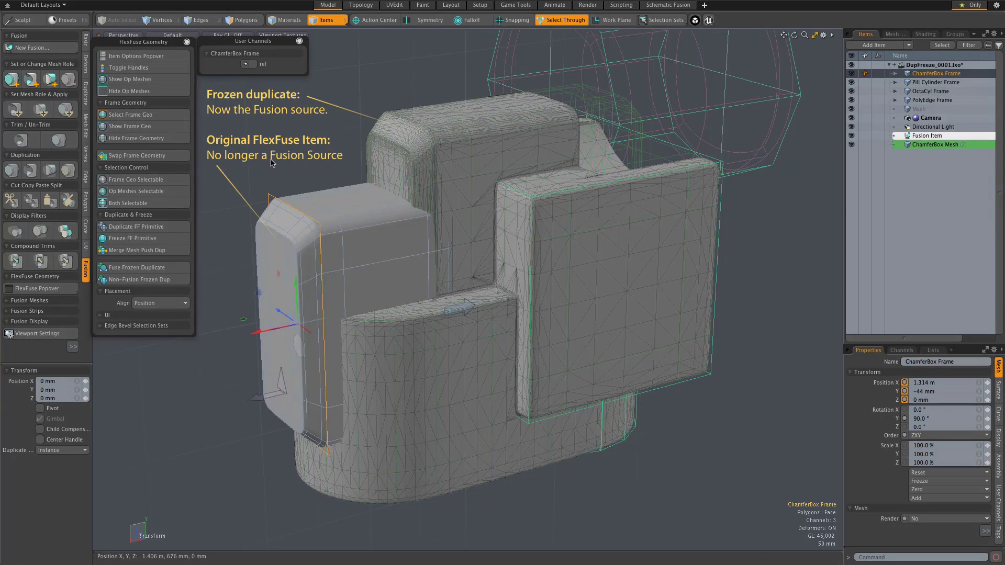
Stretch the chamfer box's vertices to 141.5% along Z
key("1")
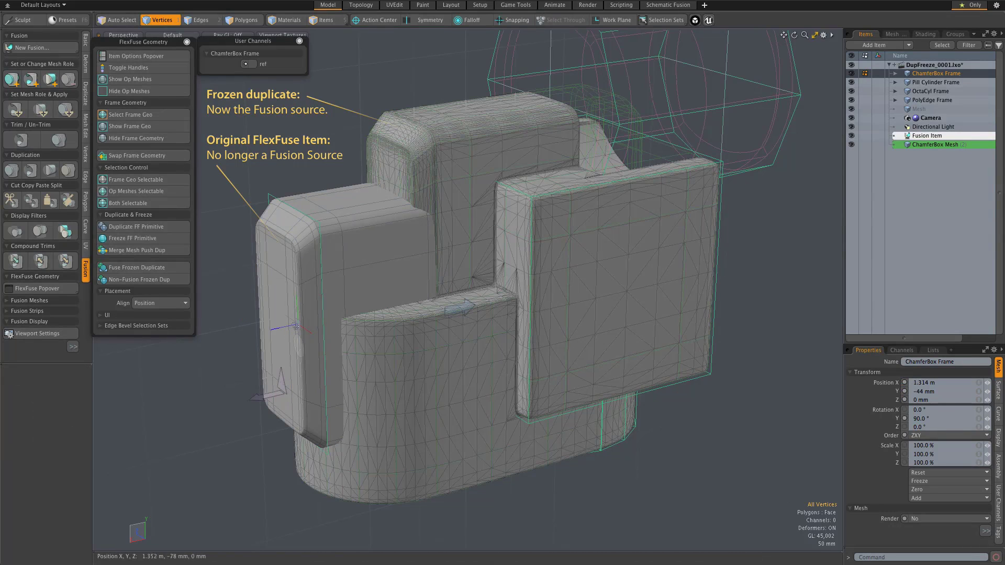
key("r")
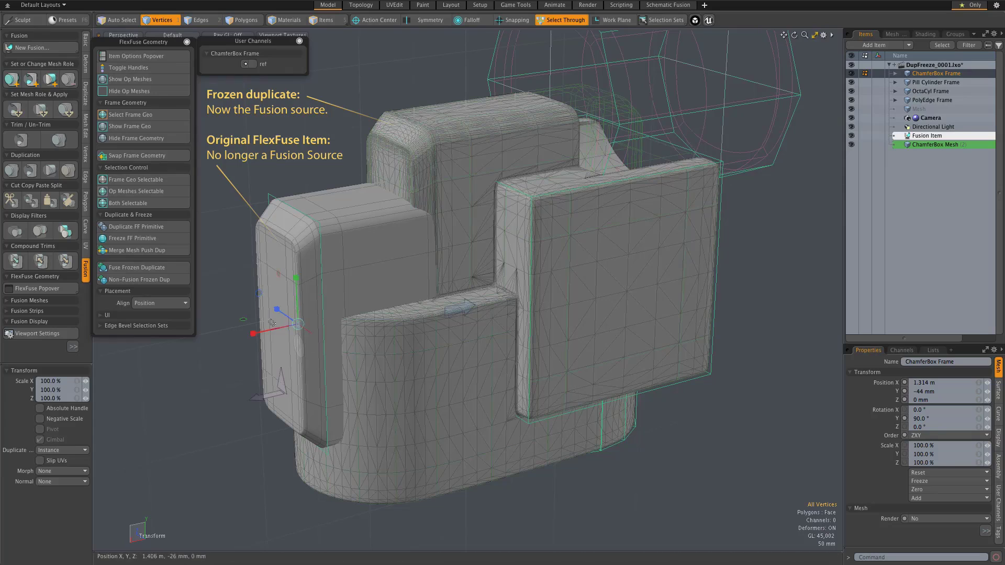
left_click_drag(277, 310, 267, 303)
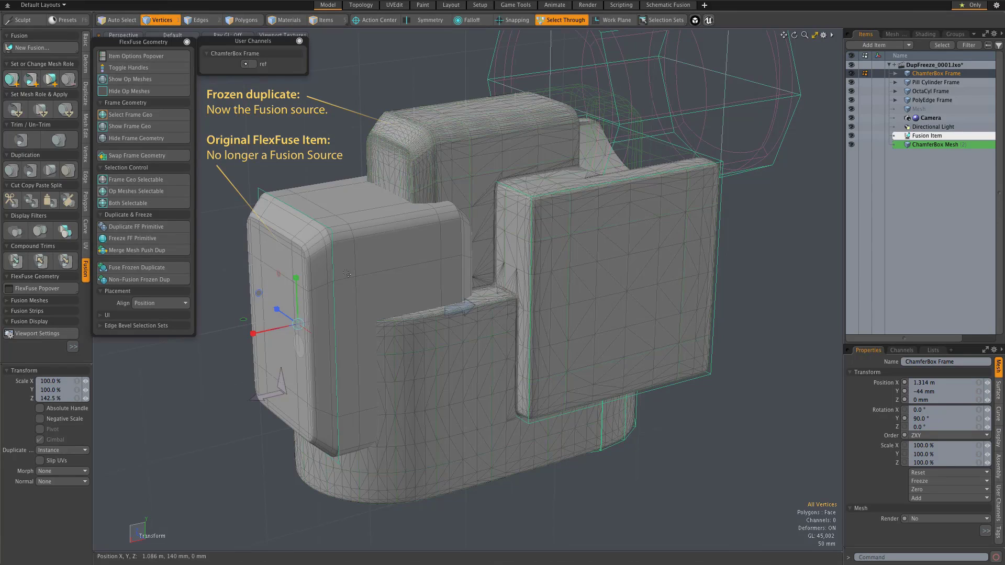
key("space")
Apply the moved ChamferBox and Pill Cylinder as fusion Primaries and move User Channels bottom-left
key("5")
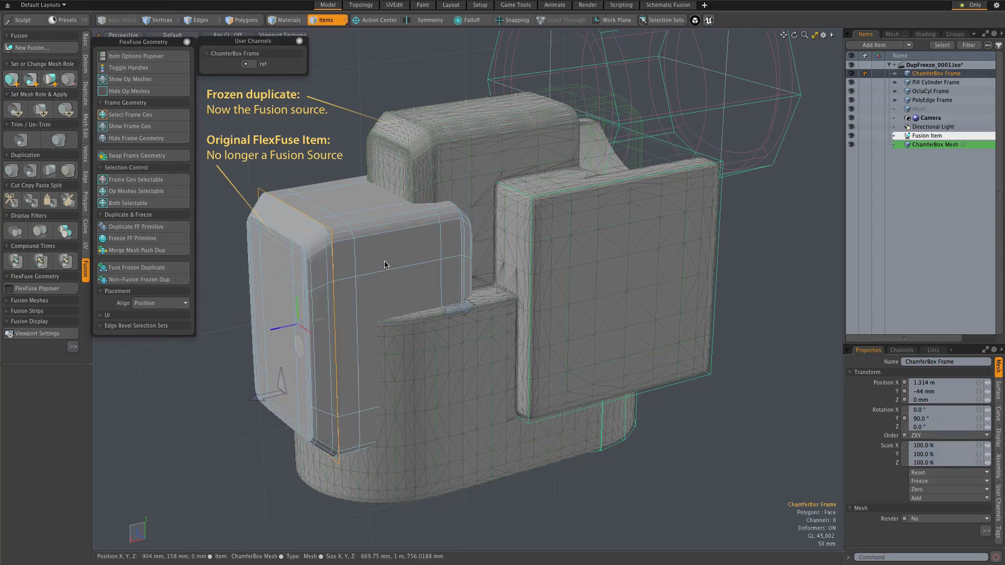
left_click(384, 262)
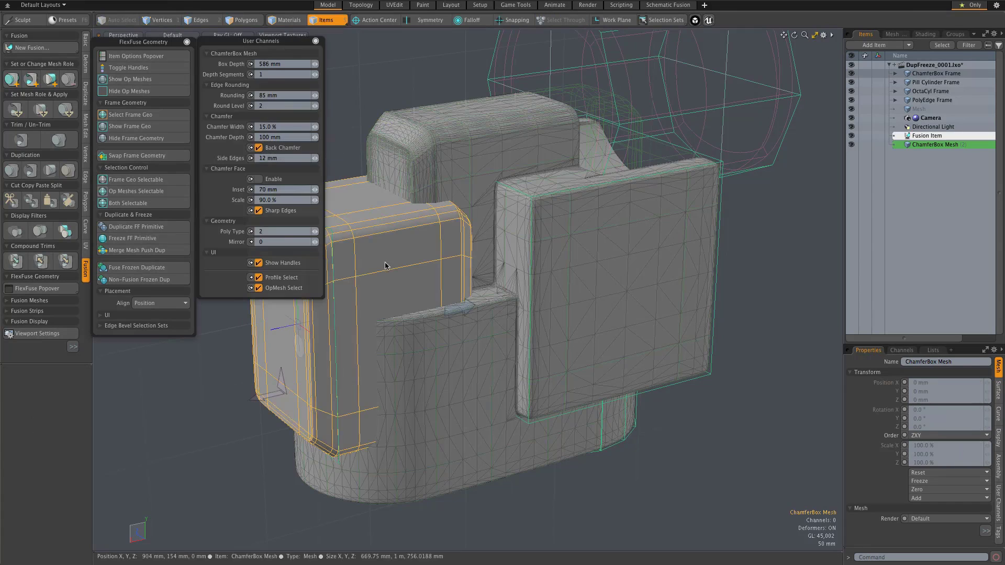
left_click(452, 375, "shift")
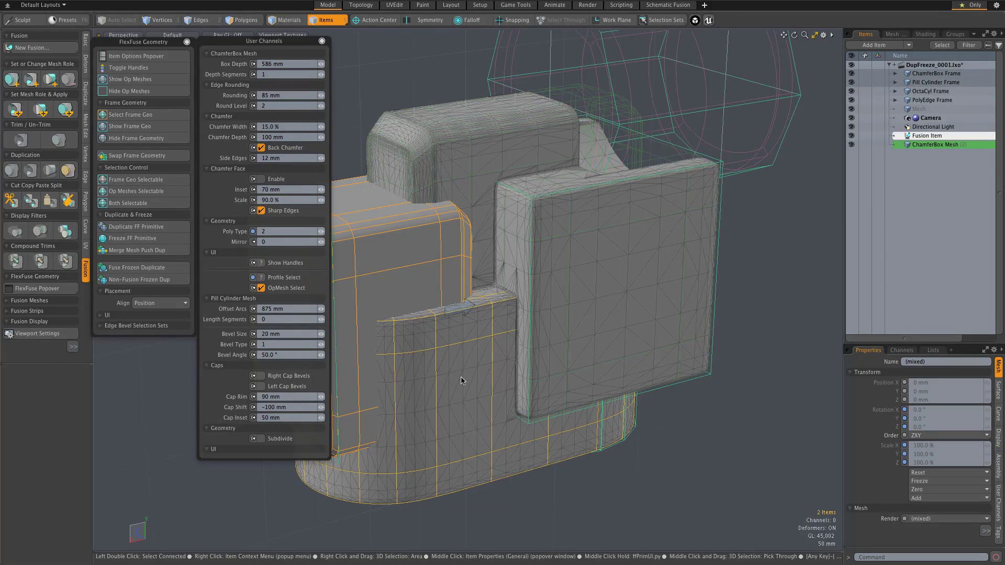
key("ctrl+alt+f")
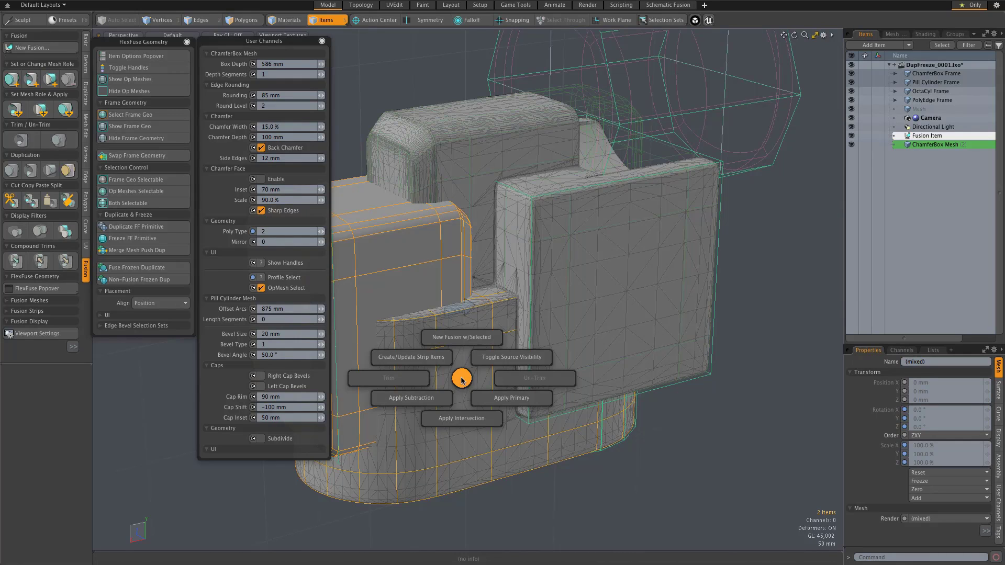
left_click(498, 400)
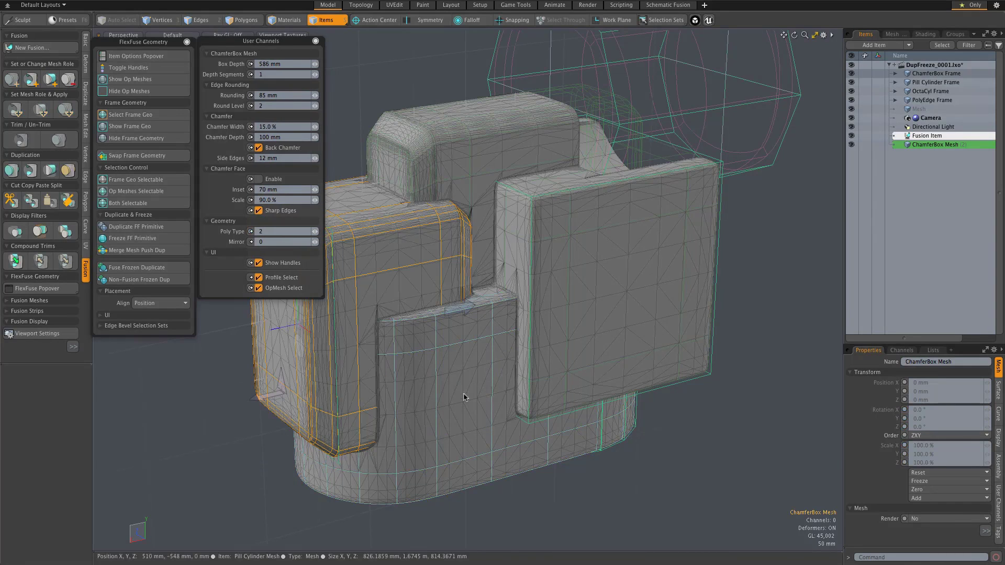
left_click_drag(294, 43, 131, 435)
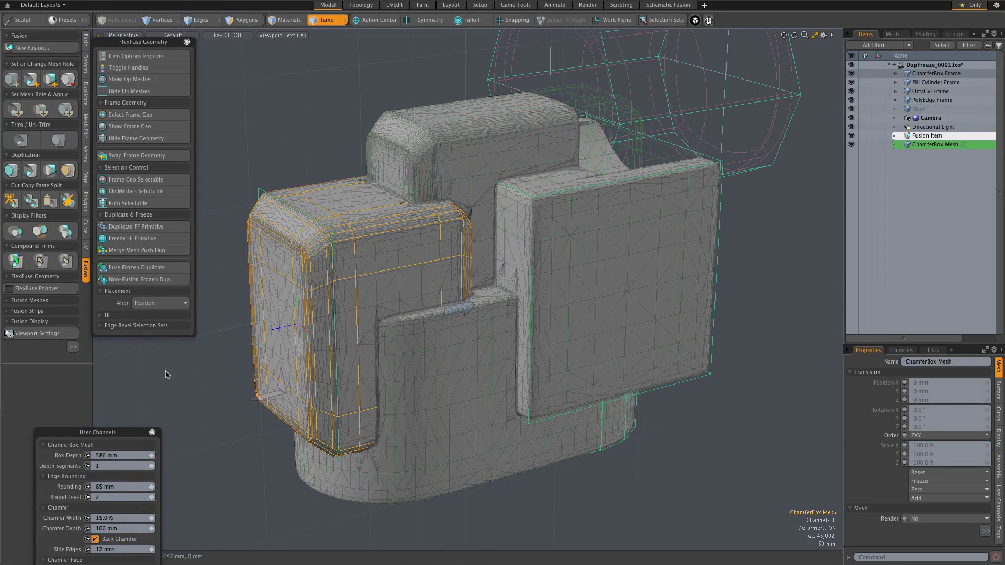
Create another frozen fused duplicate and move the FlexFuse box further front-left
left_click(136, 269)
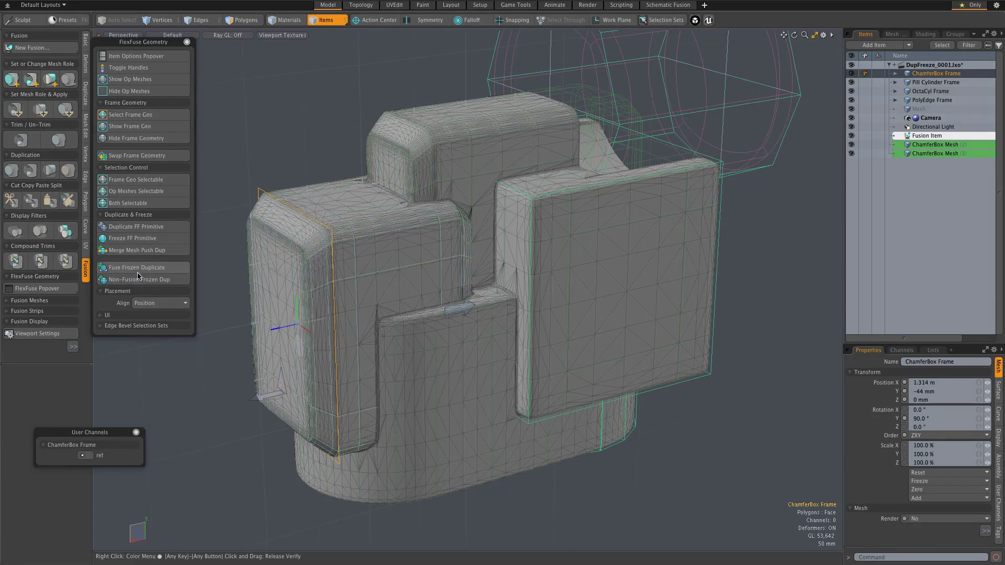
key("y")
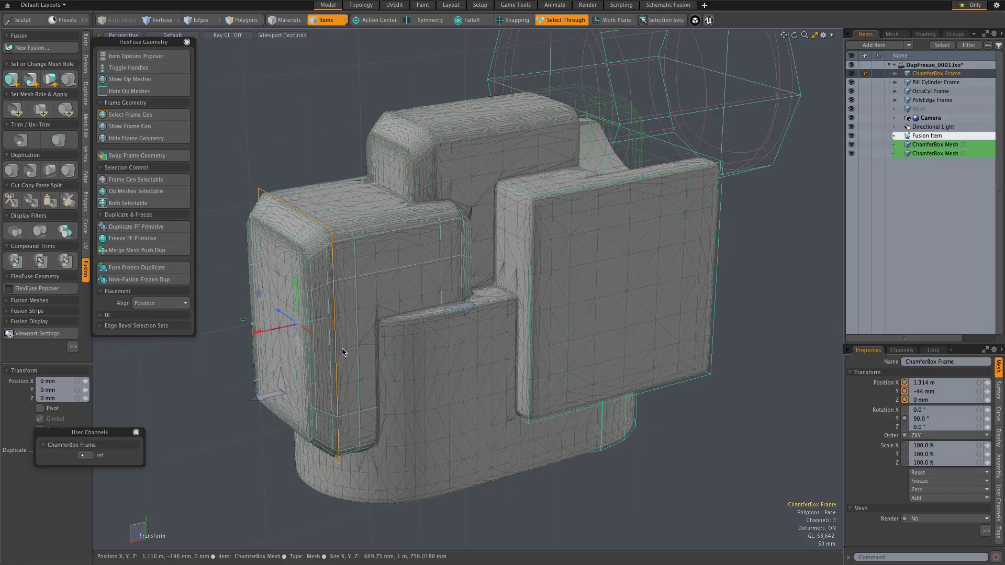
left_click_drag(260, 293, 225, 405)
Stretch the front box's vertices to 158% along Z
key("1")
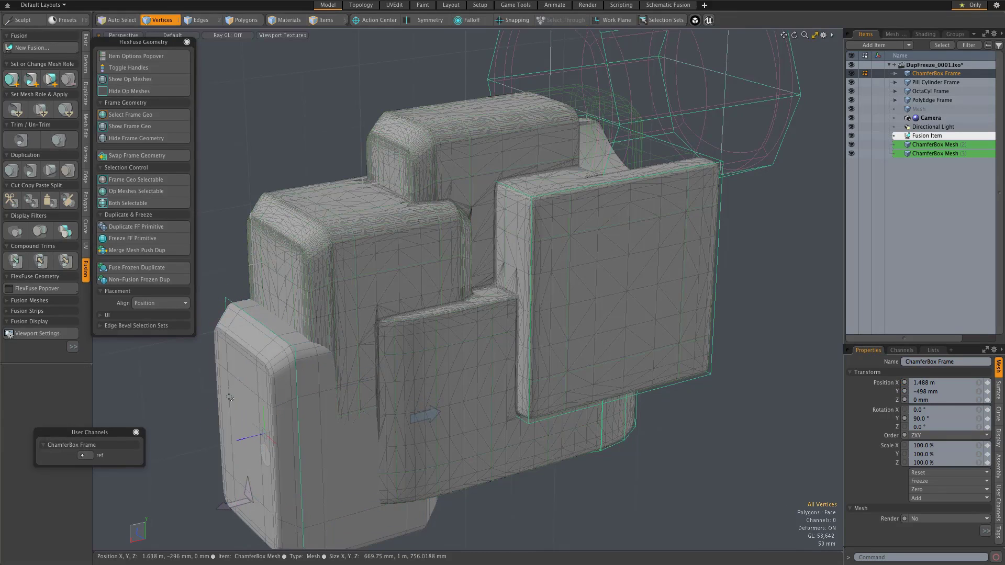
key("r")
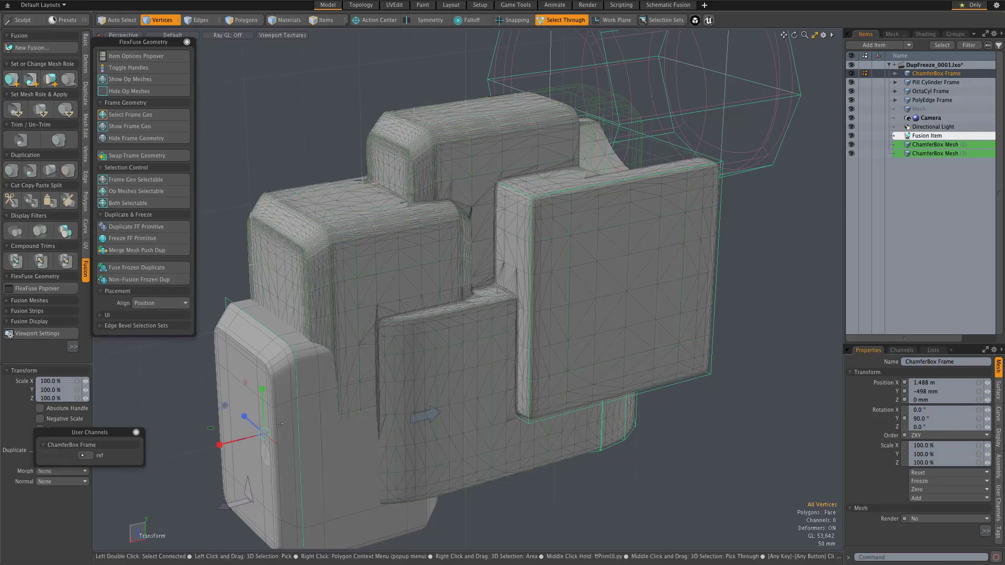
left_click_drag(265, 434, 423, 424)
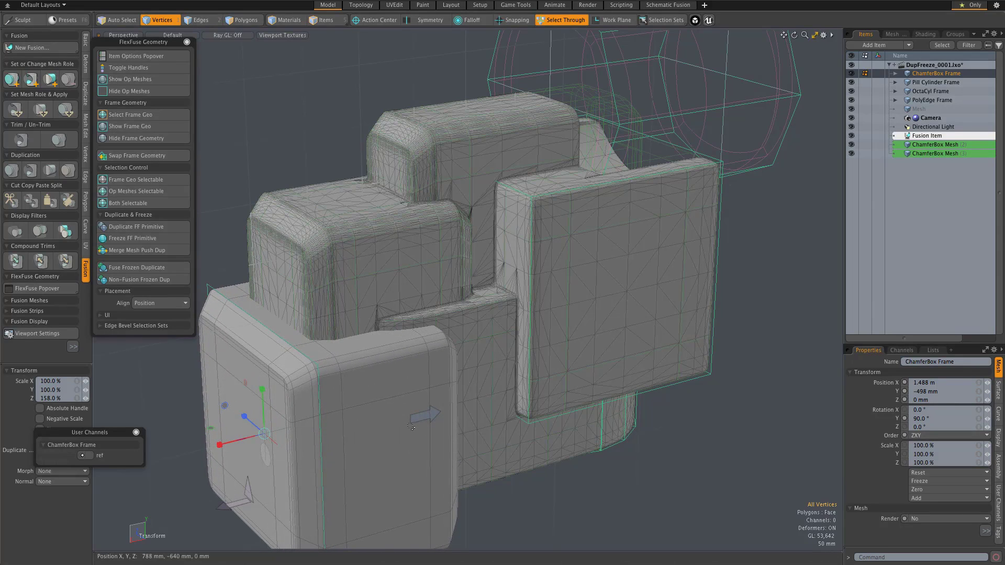
key("space")
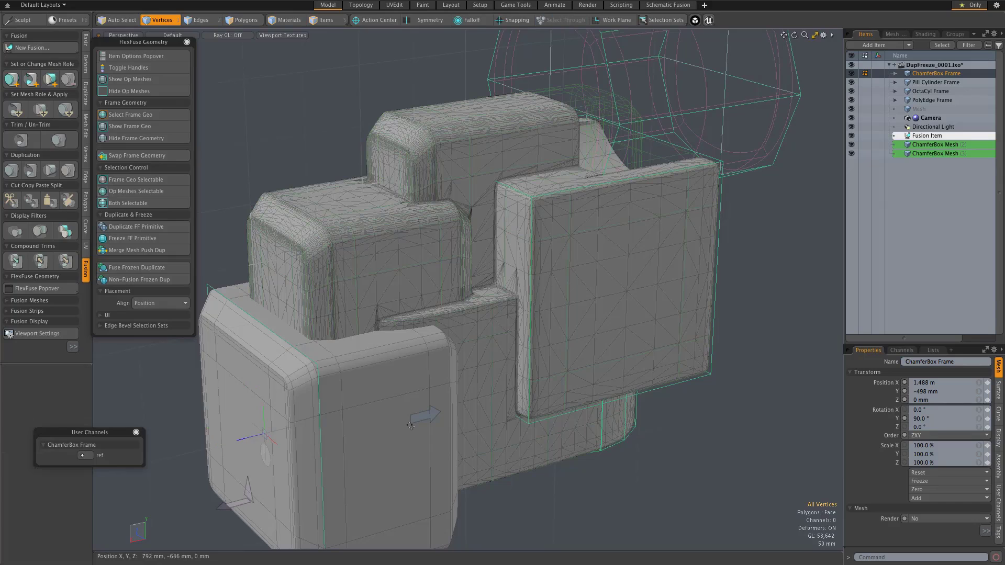
Set the stretched front ChamferBox mesh as a fusion Primary
key("5")
left_click(379, 463)
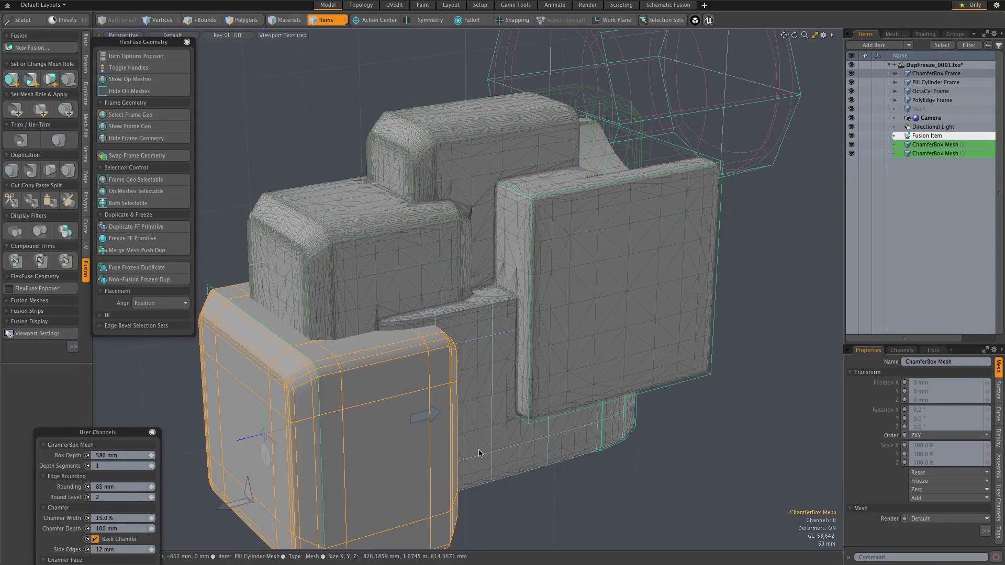
key("ctrl+shift+f")
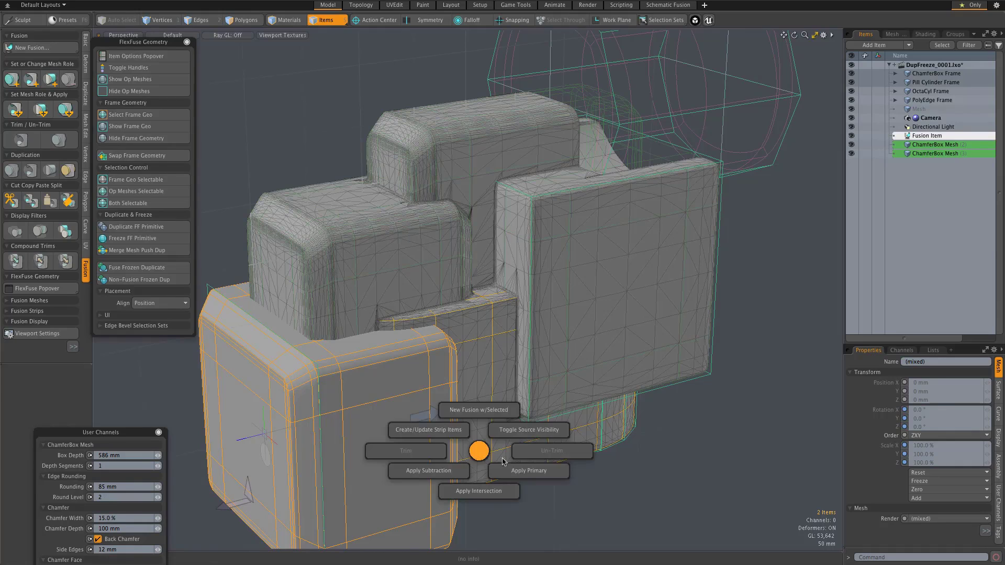
left_click(526, 470)
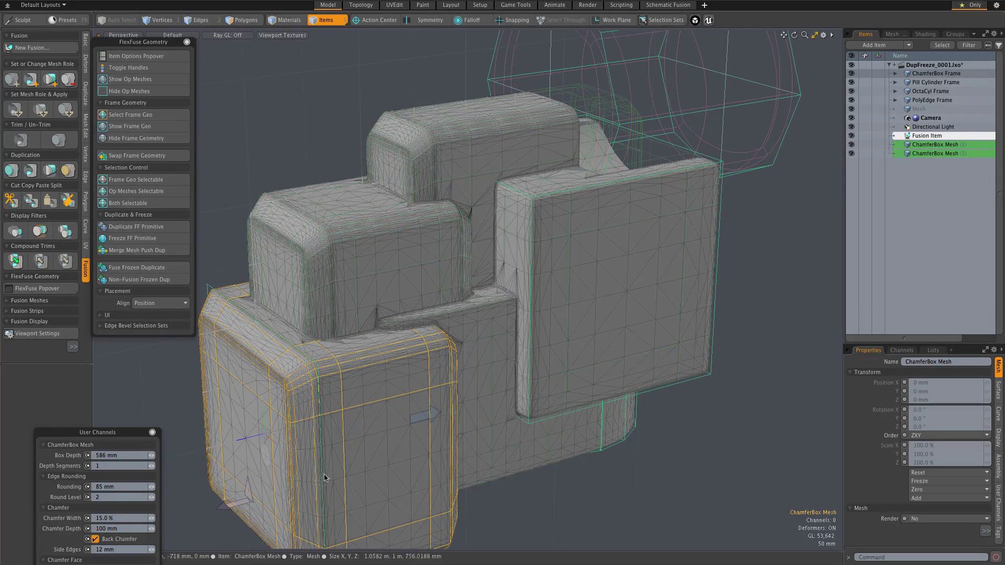
Alternate selection between ChamferBox Mesh (3) and ChamferBox Mesh (2) to compare them
left_click(325, 229)
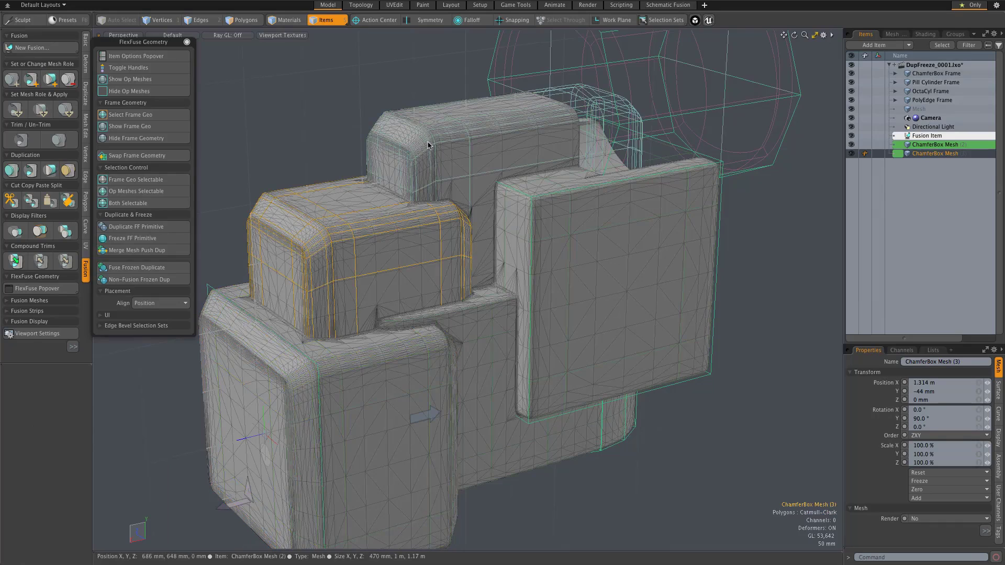
left_click(931, 148)
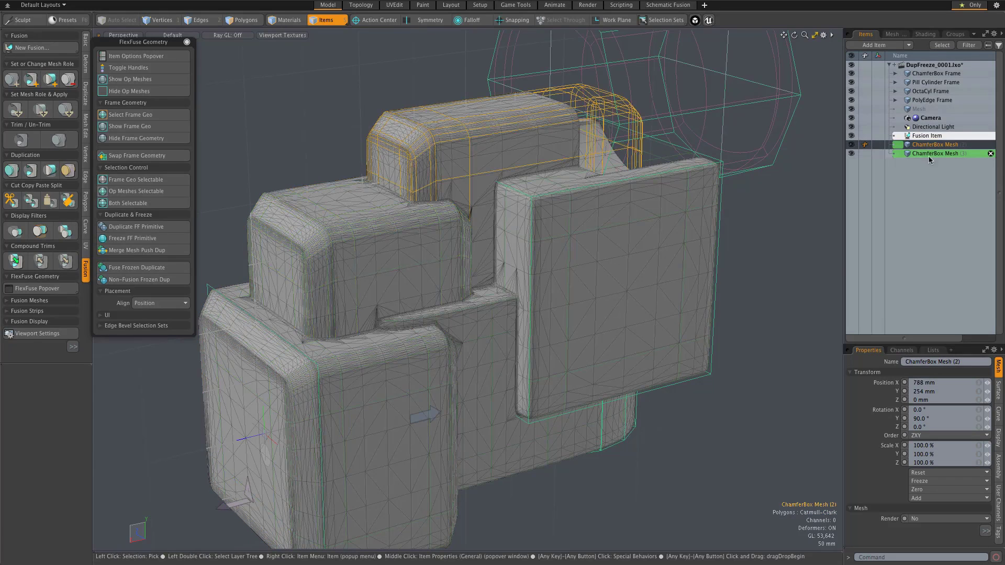
left_click(927, 154)
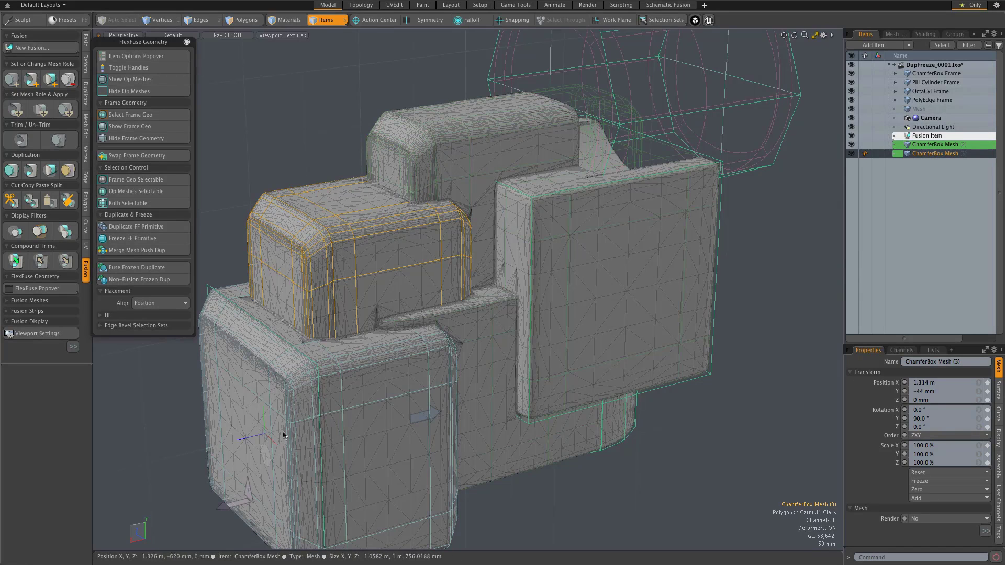
left_click(936, 146)
left_click(929, 153)
left_click(926, 146)
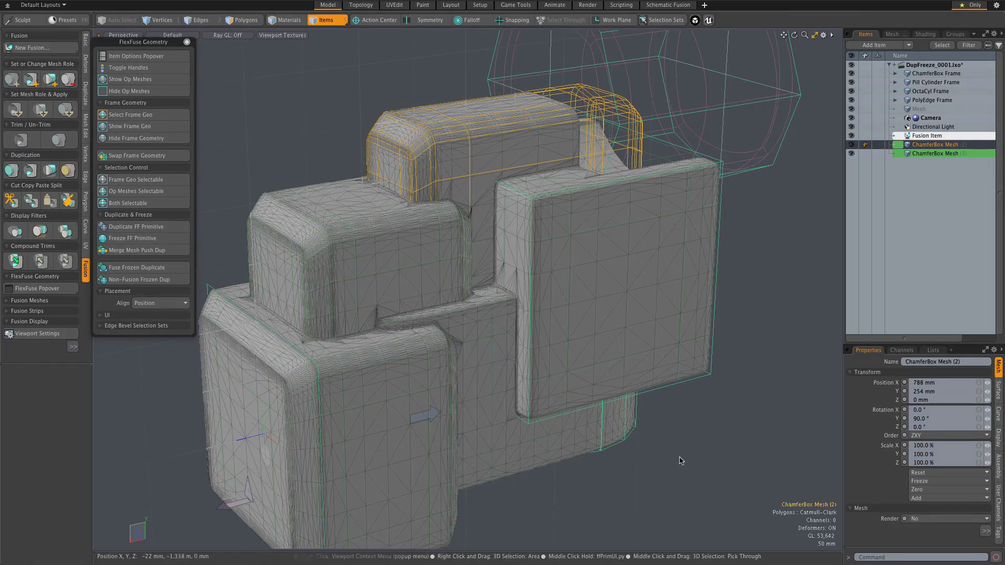
scroll(641, 429, "down", 3)
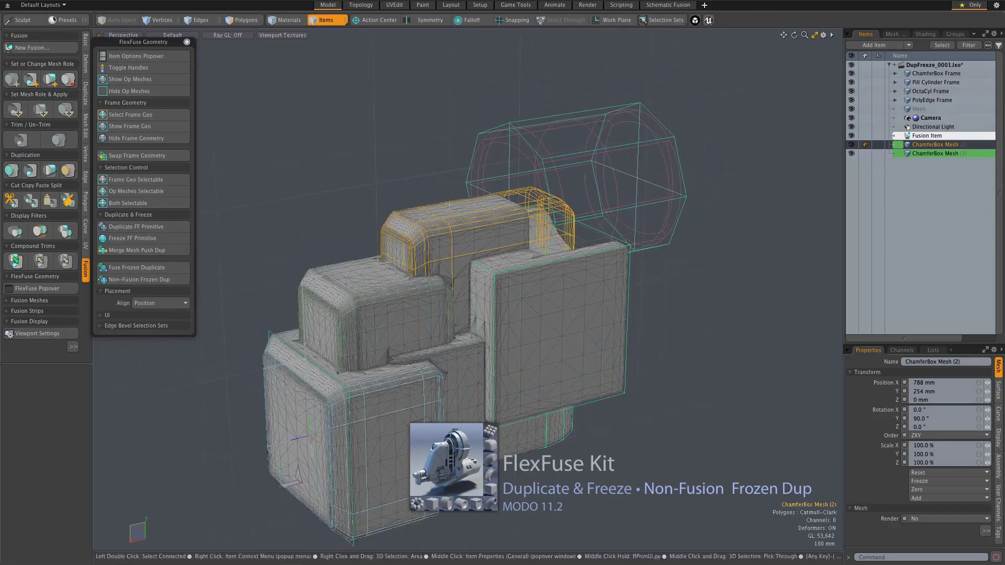
middle_click_drag(631, 429, 398, 397)
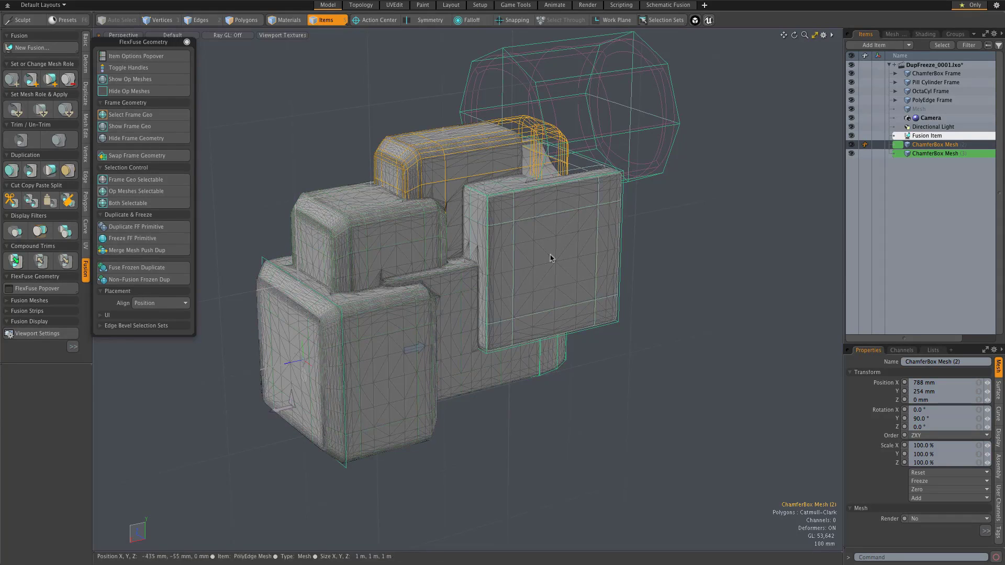
left_click(377, 356)
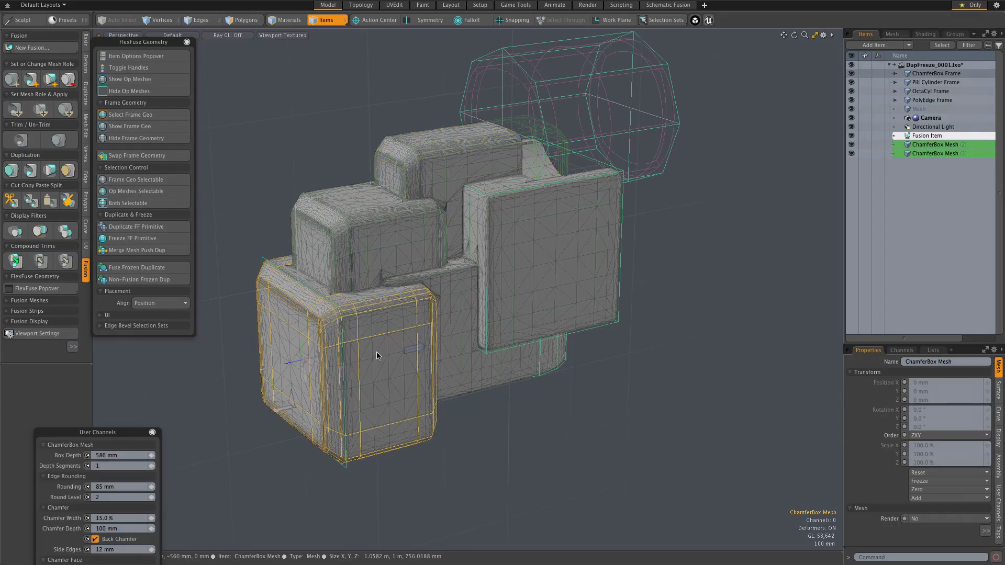
Create non-fusion frozen copy ChamferBox Mesh (4) and place it below the model at X 590 mm, Y -1.025 m
left_click(155, 280)
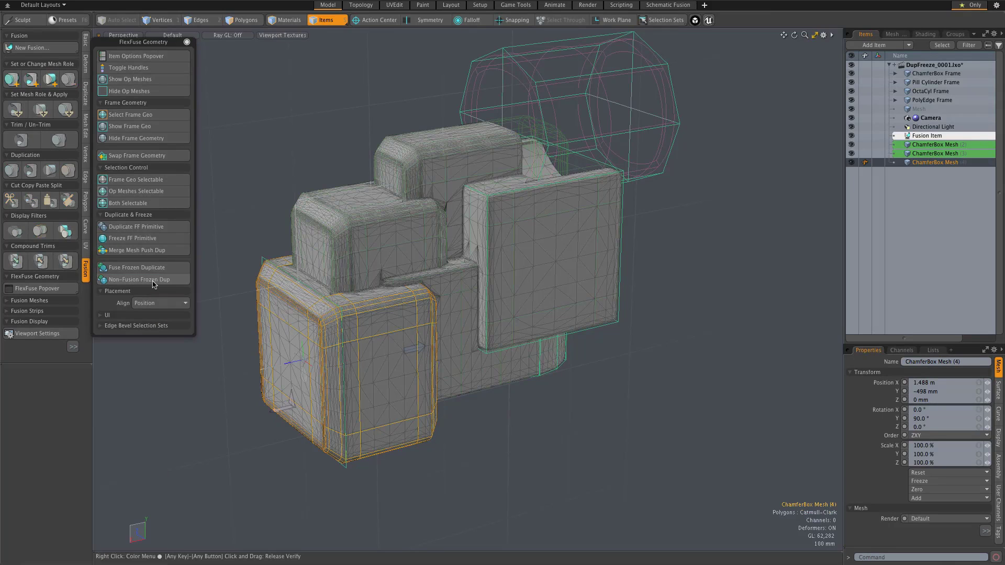
key("y")
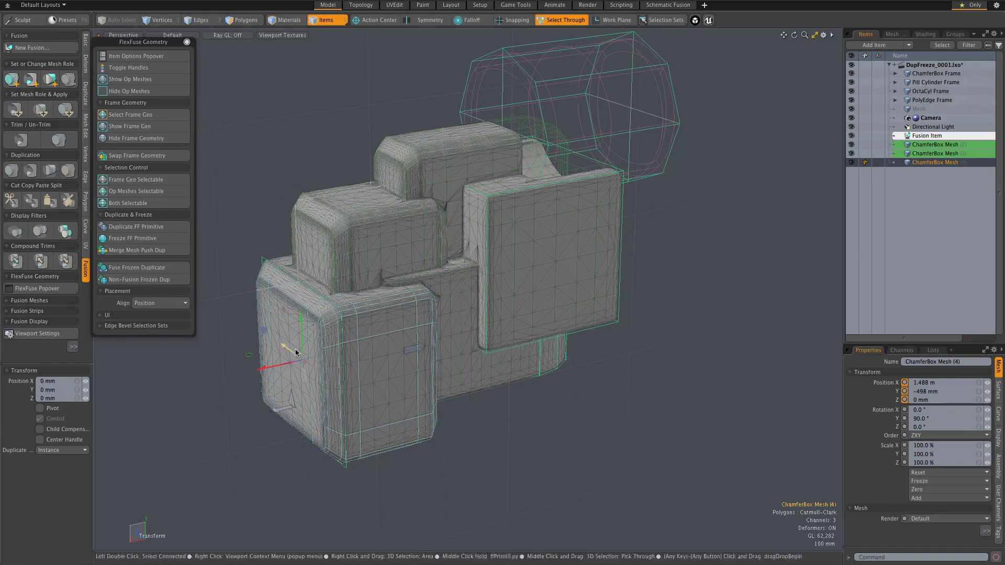
left_click_drag(268, 331, 560, 273)
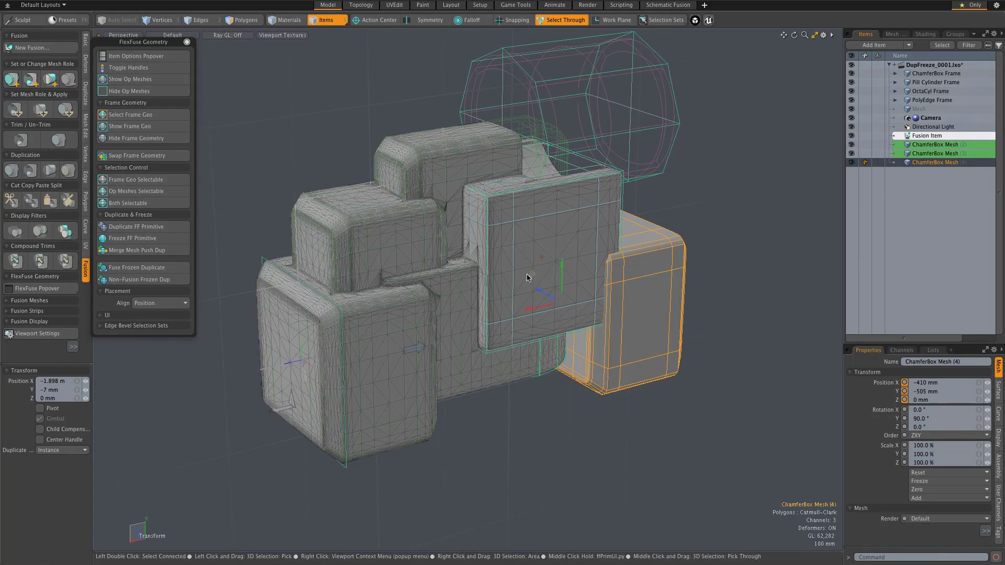
left_click_drag(531, 275, 399, 381)
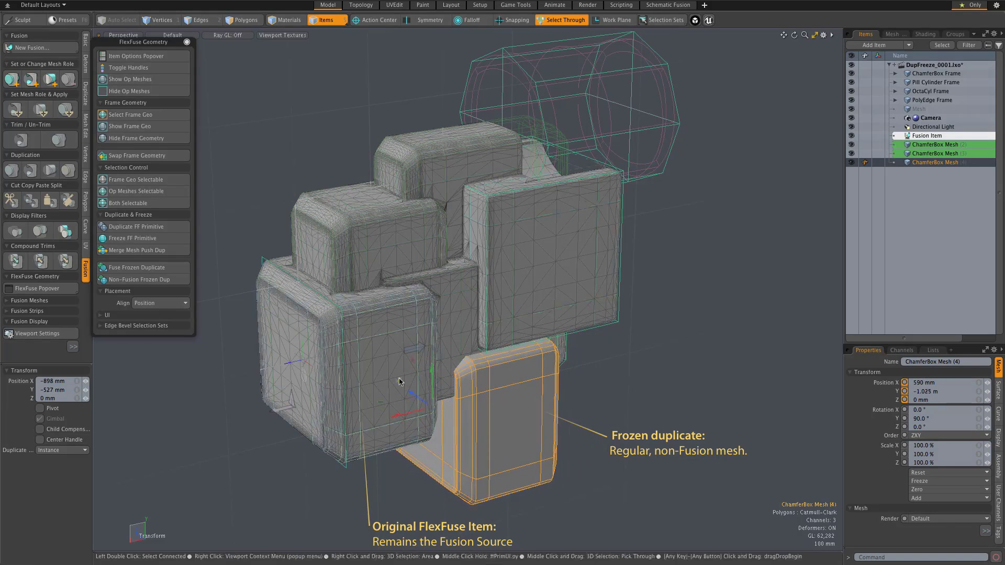
left_click_drag(524, 392, 601, 386, "alt")
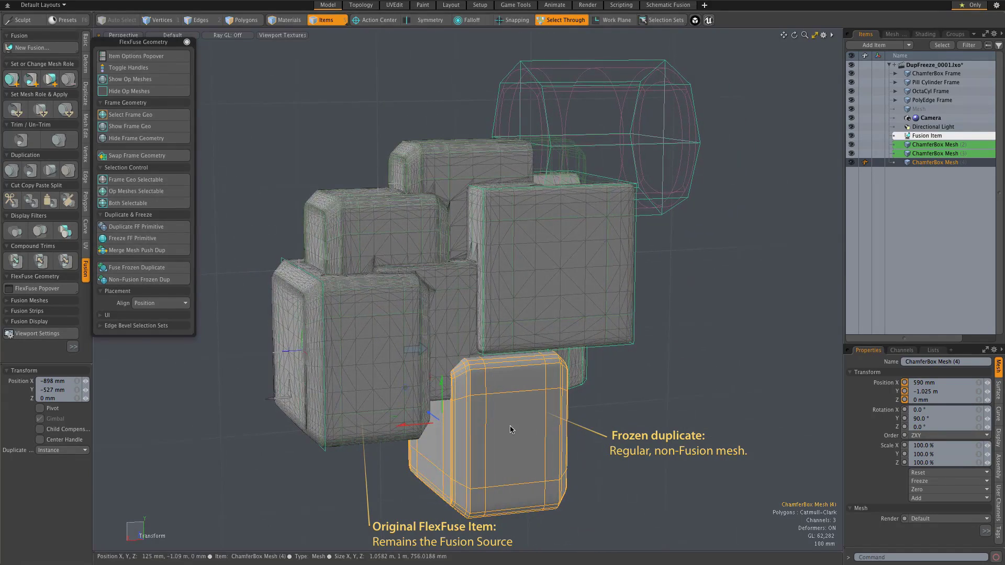